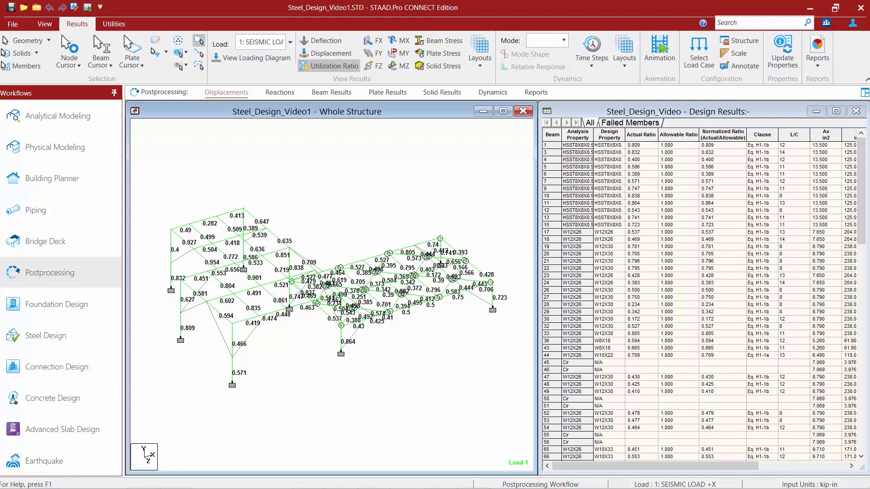
Step: Open the member section properties in the analytical modeling workflow and highlight the members assigned L12012022
left_click(39, 117)
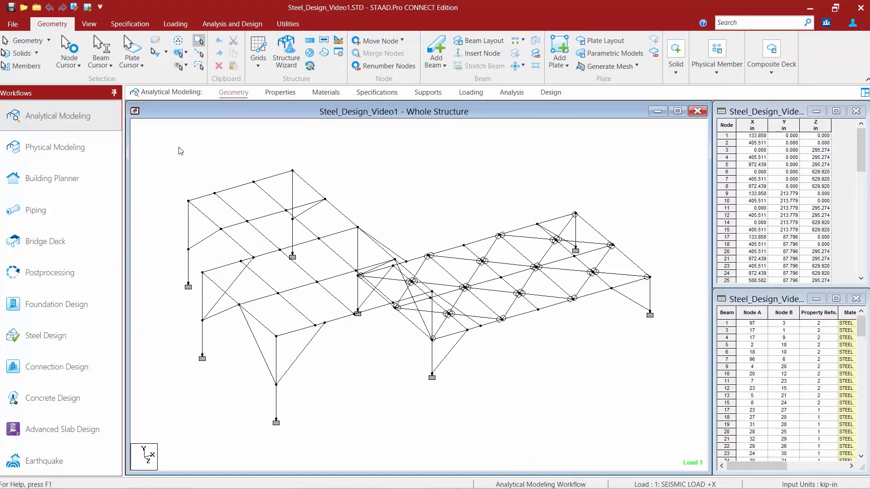
left_click(281, 92)
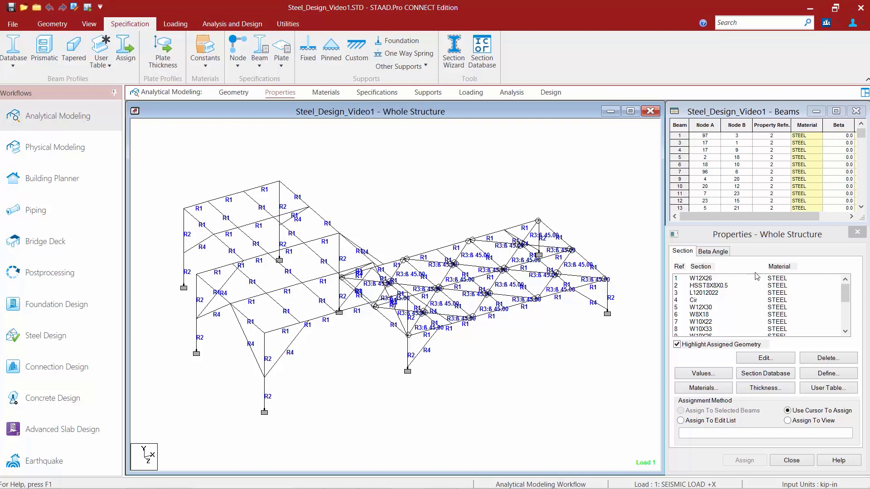
mouse_move(844, 297)
left_mouse_down()
mouse_move(853, 323)
mouse_move(849, 295)
left_mouse_up()
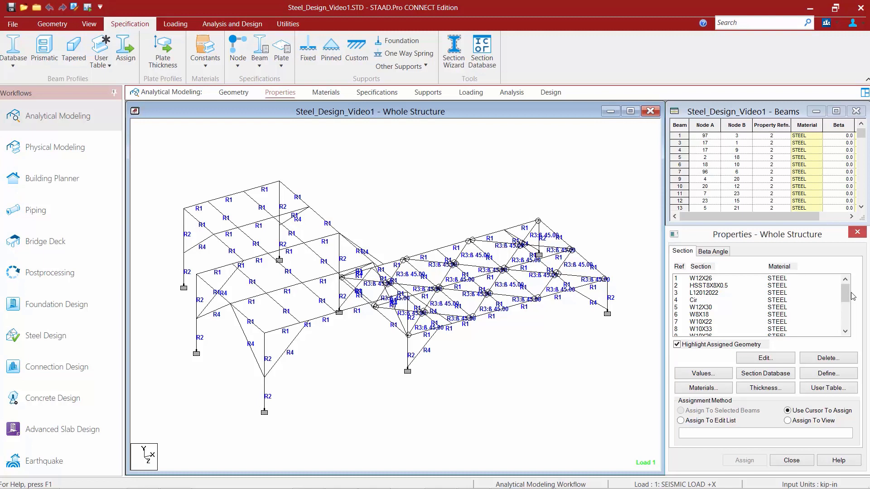
left_click(707, 293)
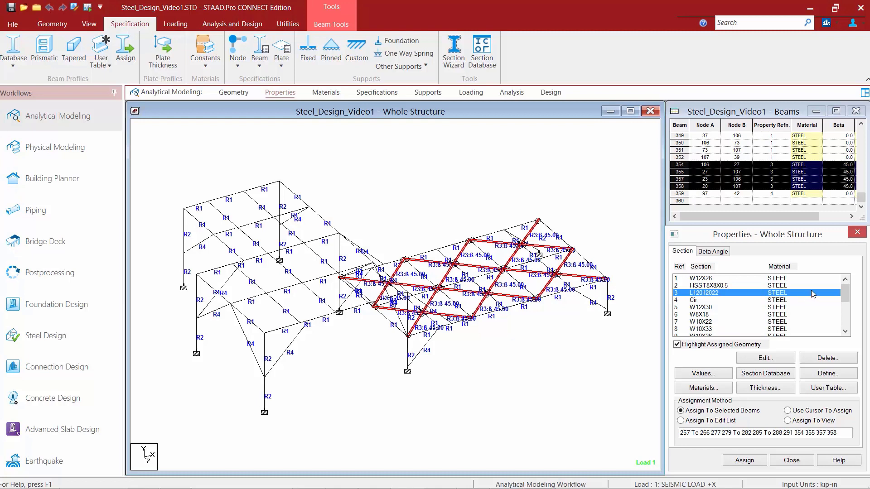
Step: Examine the member assignments of the remaining listed sections, going through the L sections and back up to W12X26
left_click_drag(847, 299, 848, 315)
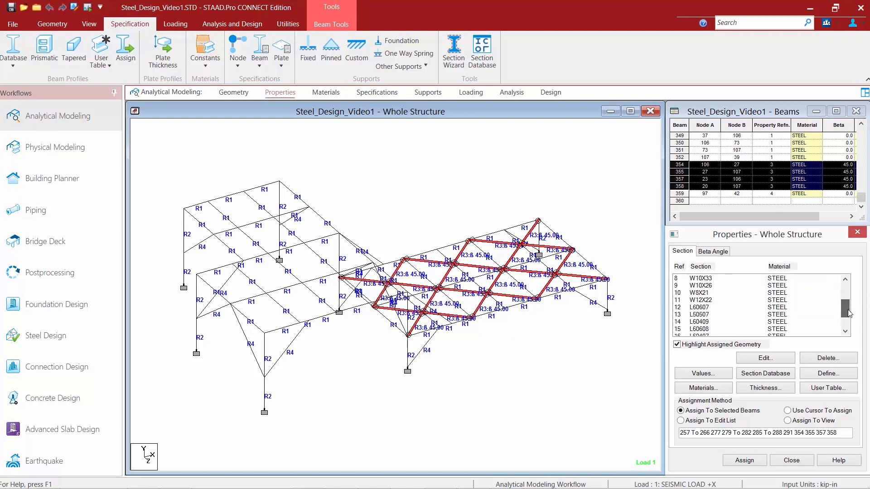
left_click(702, 315)
left_click_drag(704, 330, 698, 309)
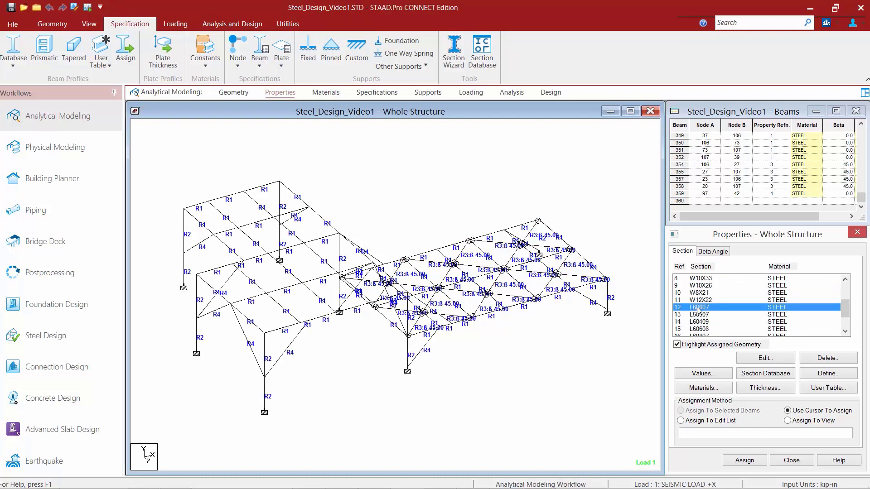
key("Down")
key("Down")
key("Down")
key("Down")
key("Down")
key("Down")
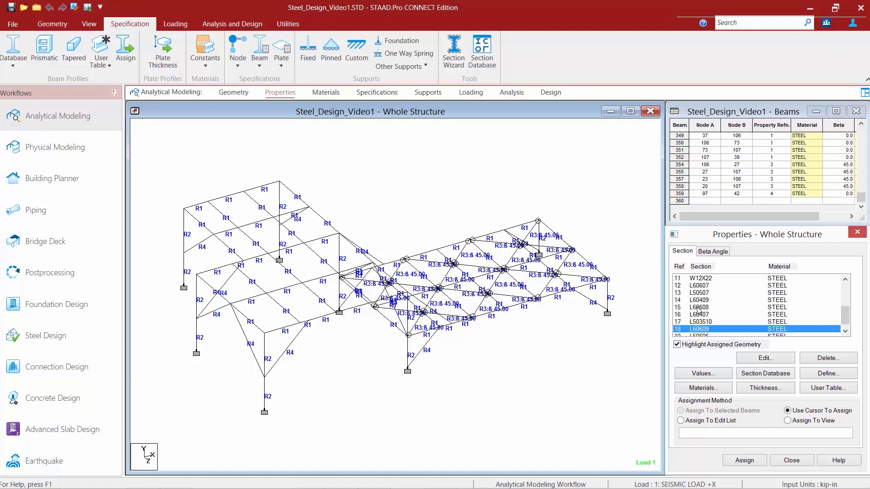
key("Up")
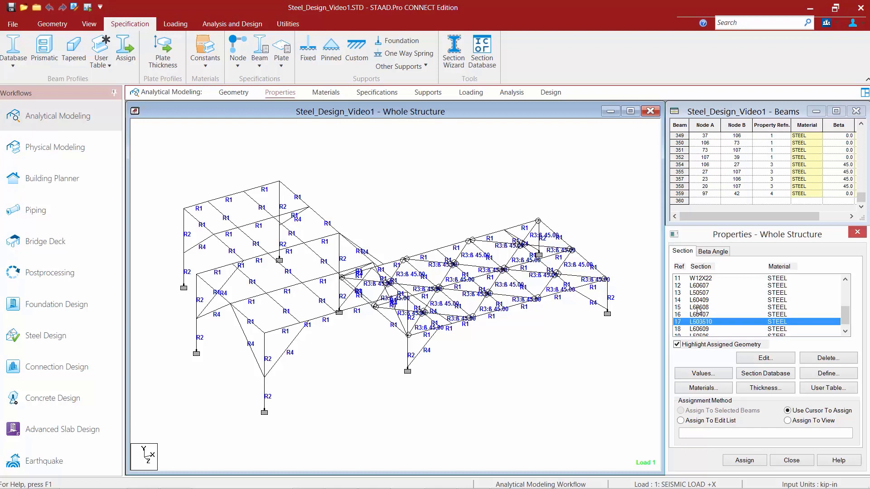
key("Up")
key("Up")
key("Up")
key("Up")
key("Up")
key("Up")
key("Up")
key("Up")
key("Up")
key("Up")
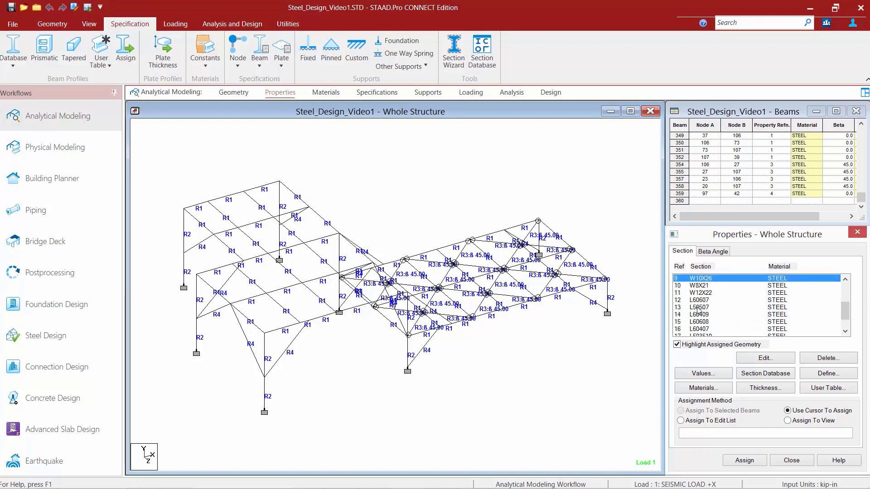
key("Up")
key("Up")
key("Up")
key("Up")
key("Up")
key("Up")
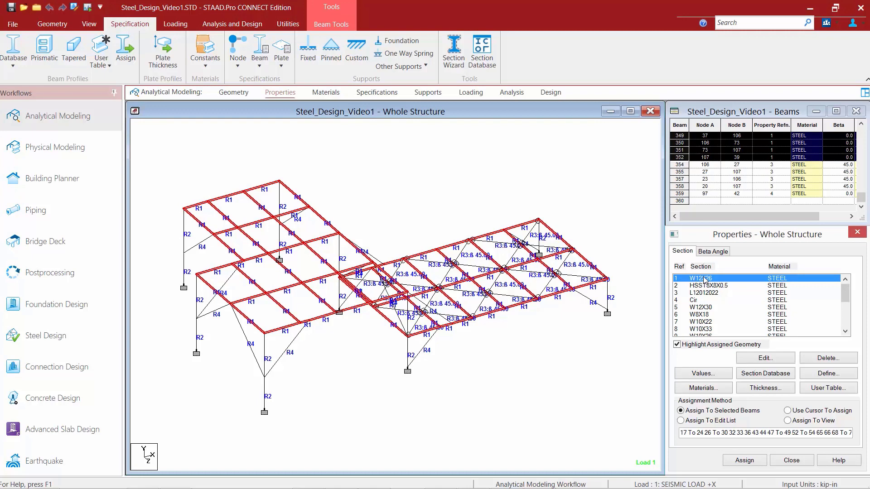
Step: Change the W12X26 section definition to W12X30 from the American W shapes, agreeing to delete the existing result files
double_click(705, 279)
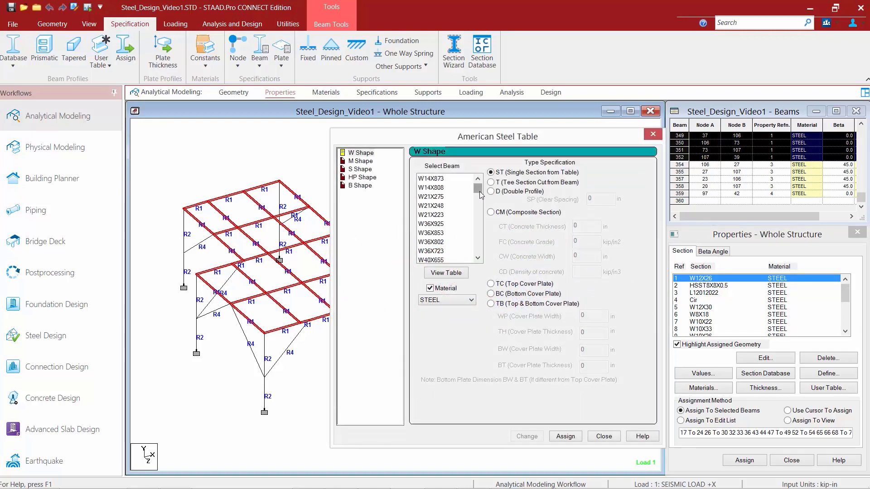
left_click_drag(479, 192, 484, 234)
left_click(478, 258)
left_click(477, 258)
left_click(478, 258)
left_click(478, 258)
left_click(478, 258)
left_click(478, 258)
left_click(478, 257)
left_click(477, 257)
left_click(478, 258)
left_click(477, 258)
left_click(477, 258)
left_click(477, 258)
left_click(477, 258)
left_click(478, 258)
left_click(478, 258)
left_click(477, 258)
left_click(478, 258)
left_click(477, 258)
left_click(478, 258)
left_click(477, 258)
left_click(477, 258)
left_click(478, 258)
left_click(478, 258)
left_click(477, 258)
left_click(478, 258)
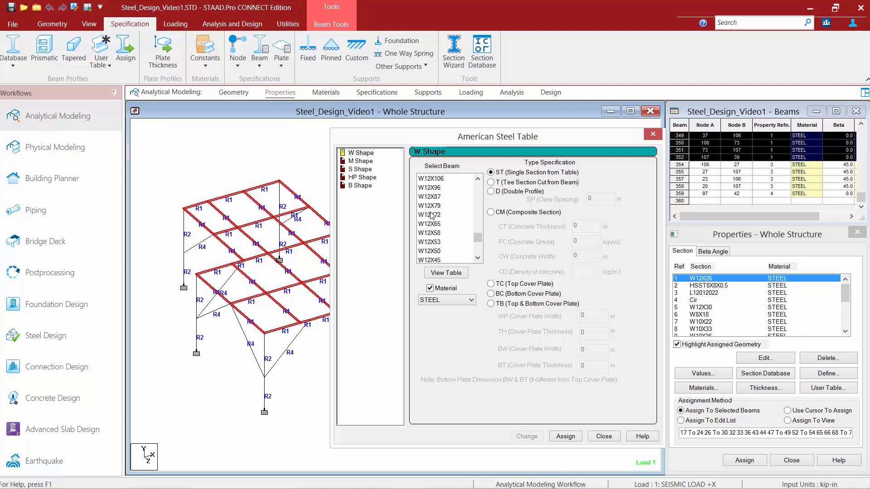
left_click(478, 258)
left_click(477, 258)
left_click(478, 258)
left_click(478, 258)
left_click(430, 252)
left_click(527, 436)
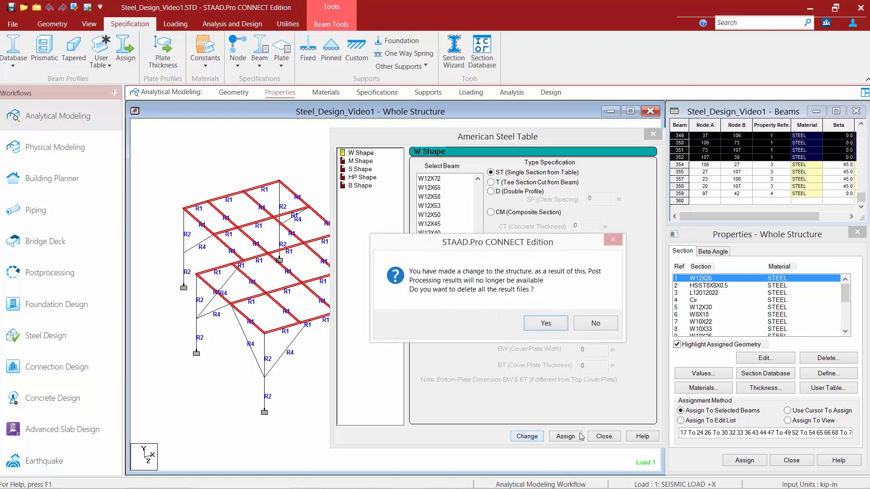
left_click(544, 332)
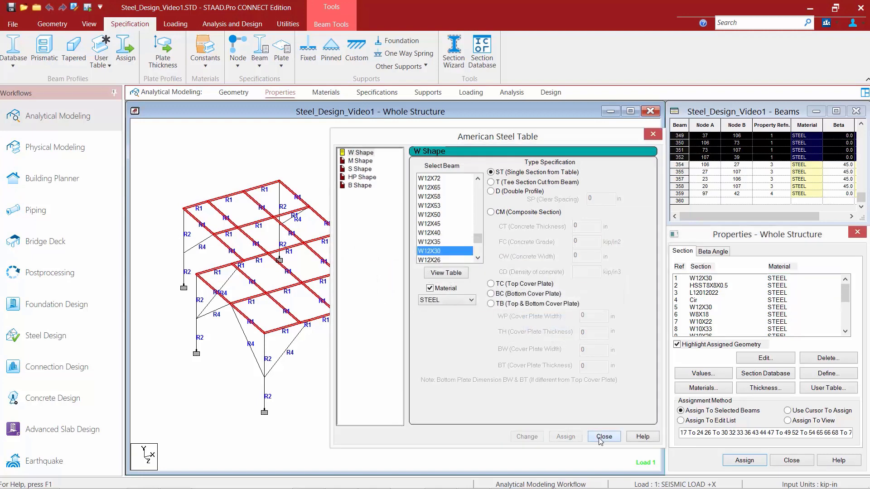
left_click(601, 439)
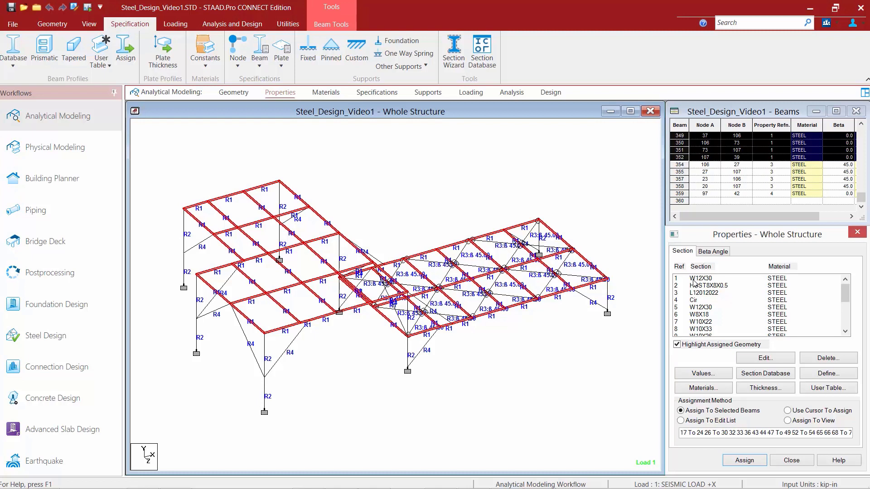
Step: Assign section W10X33 to all members of the _ROOFGIRDERS group
left_click(710, 331)
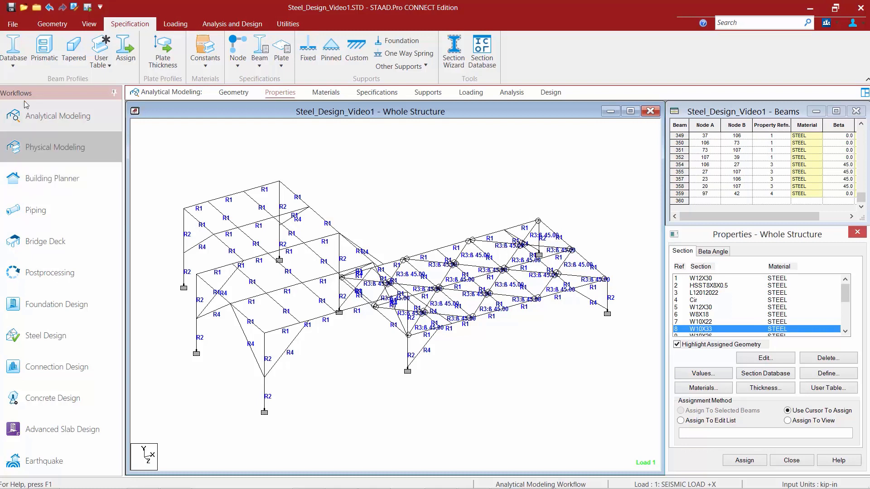
left_click(68, 26)
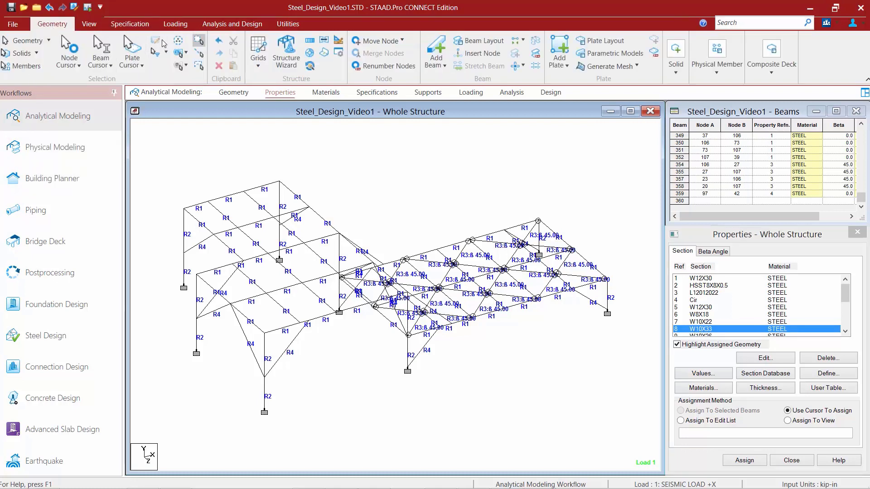
left_click(178, 42)
left_click(165, 157)
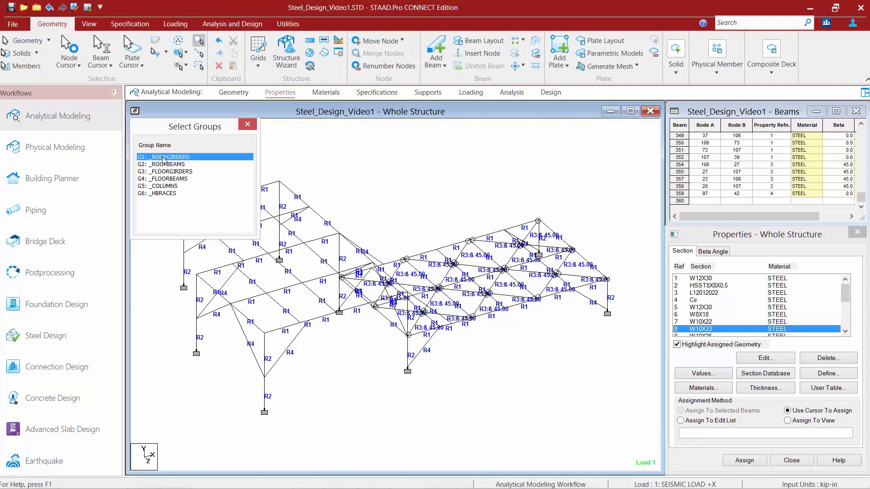
left_click(743, 460)
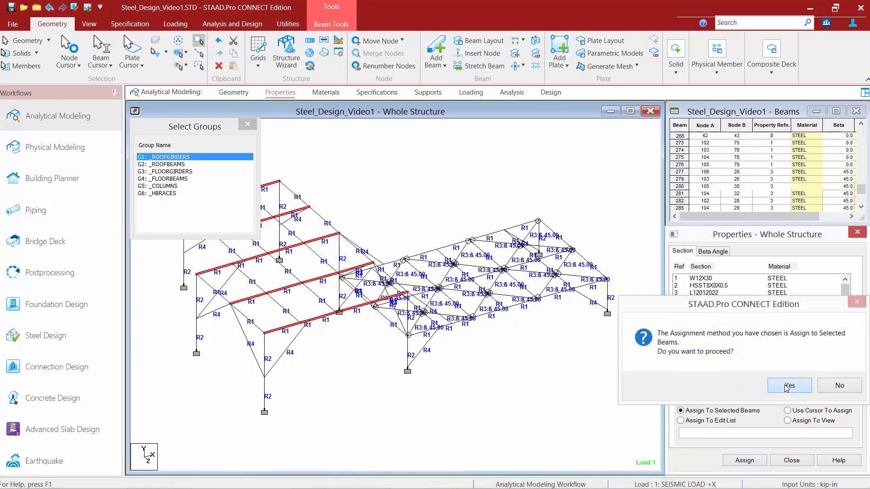
left_click(788, 386)
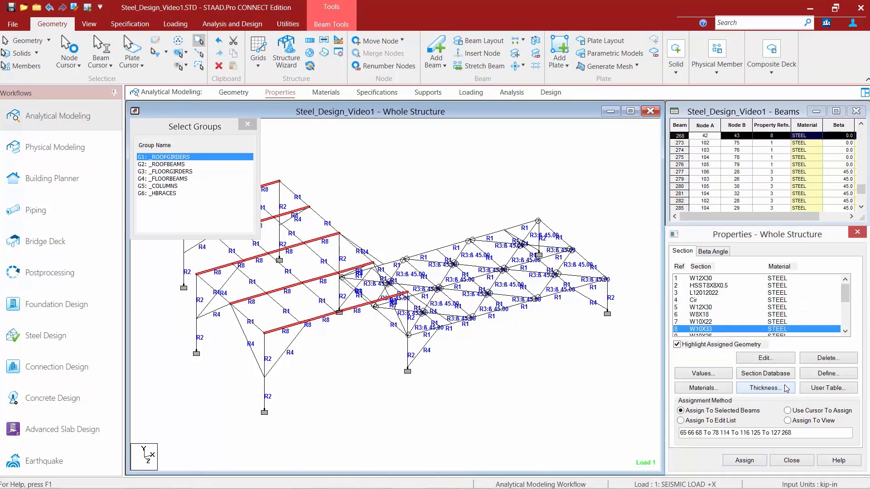
left_click(247, 123)
left_click(378, 177)
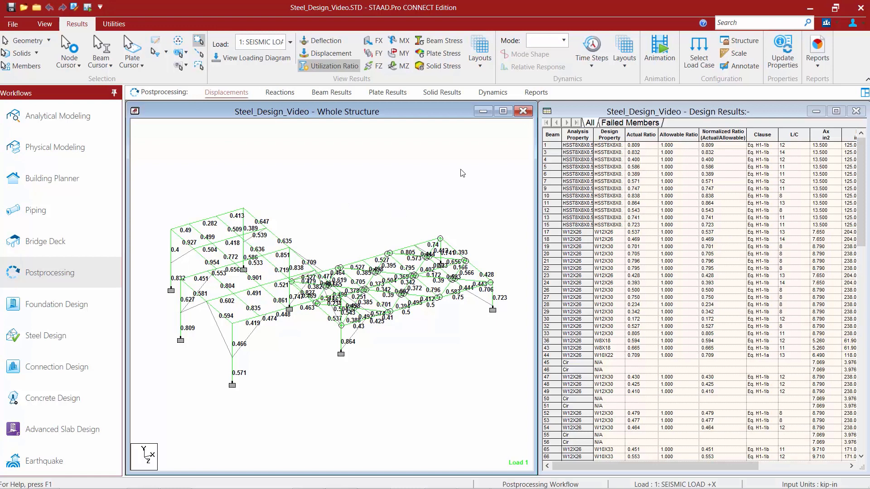
Step: Update the member properties in the Steel_Design_Video model with the sections selected by the design, confirming the input file modification
left_click(788, 51)
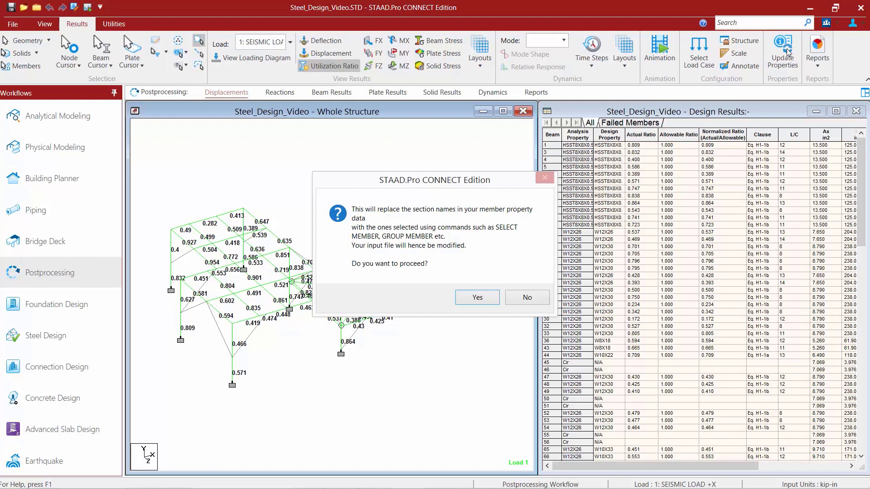
left_click(480, 298)
left_click(485, 276)
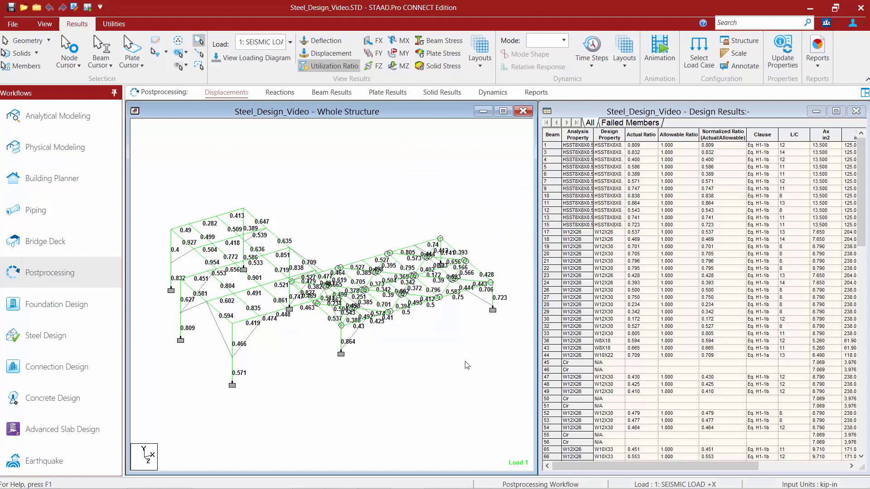
Step: Open the member properties in analytical modeling and examine which members each listed section from W12X26 to L60607 is assigned to
left_click(70, 117)
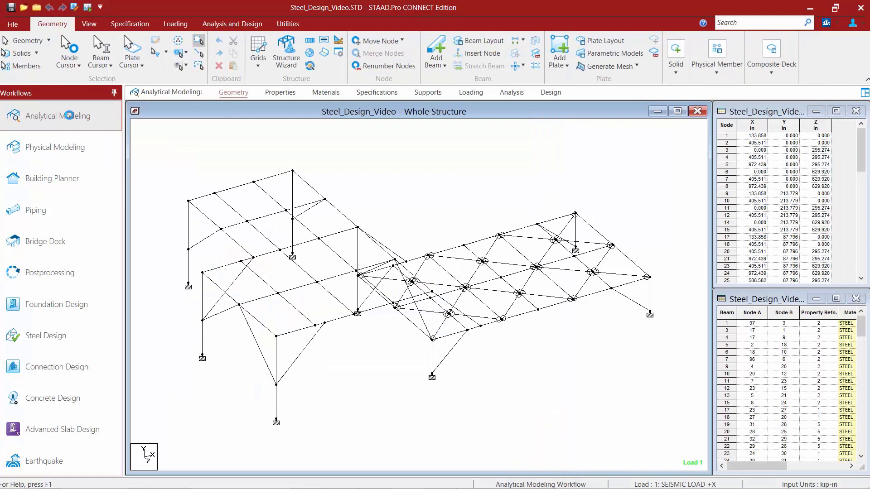
left_click(289, 93)
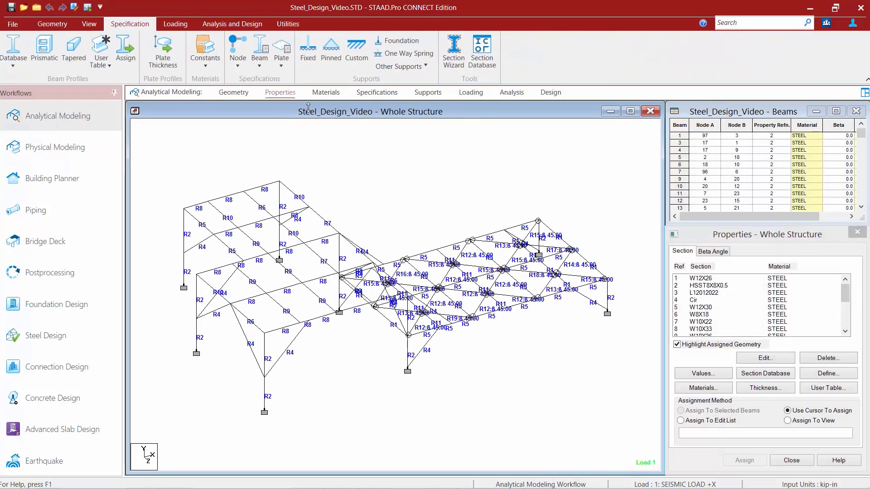
left_click(690, 280)
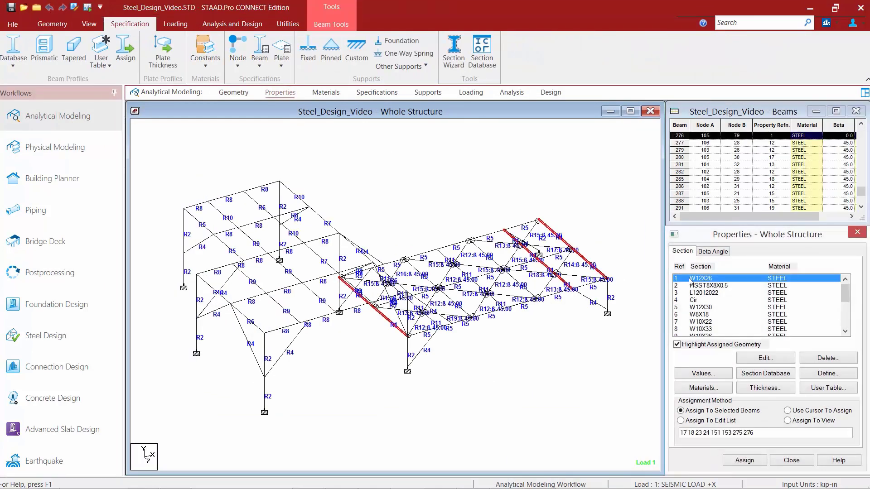
key("Down")
key("Down")
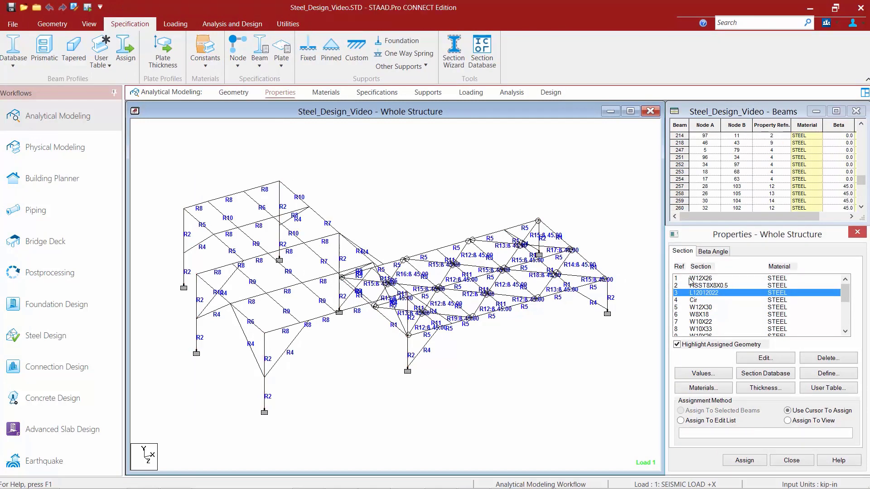
key("Down")
key("Down")
key("Down")
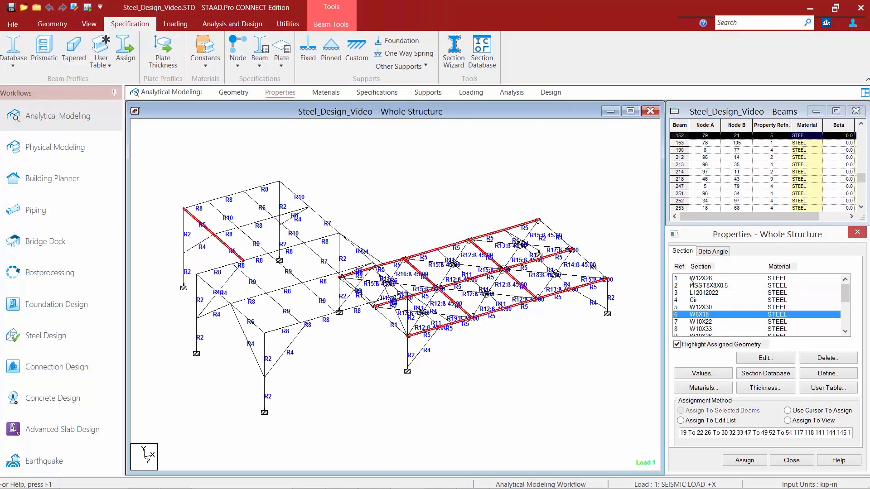
key("Down")
key("Down")
key("Down")
key("Down")
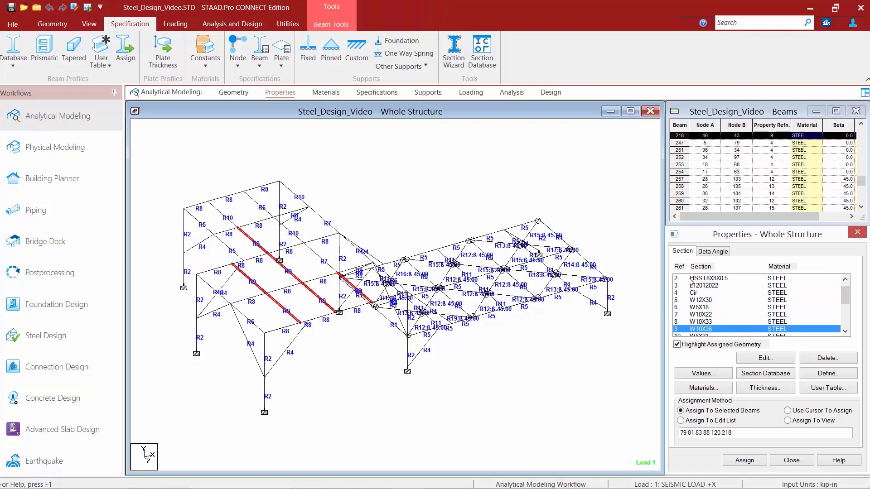
key("Down")
key("Down")
key("Down")
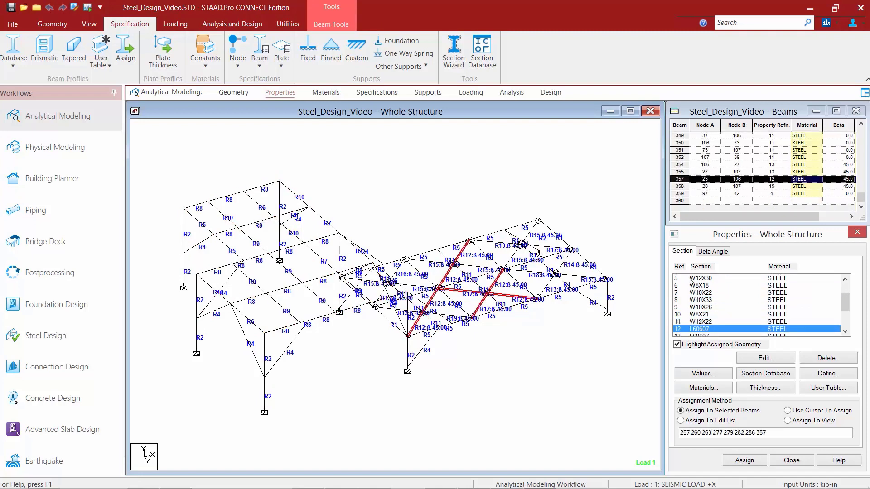
key("Up")
key("Up")
key("Up")
key("Up")
key("Up")
key("Up")
key("Up")
key("Up")
key("Up")
key("Up")
key("Up")
key("Up")
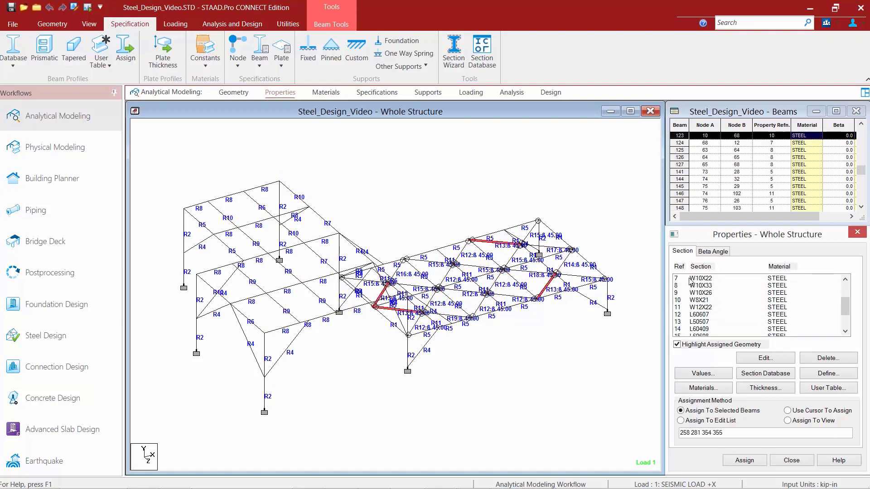
left_click(491, 188)
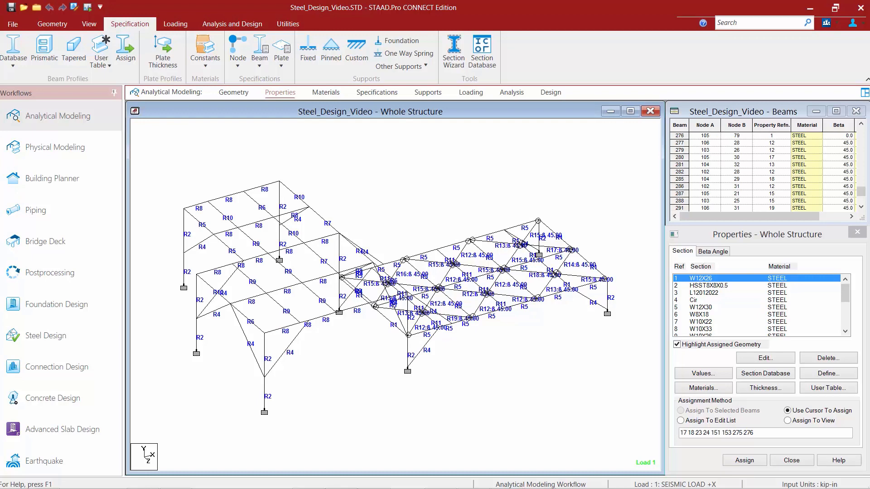
Step: Comment out lines 214 to 233 of the input file, from RATIO 0.9 through the code line under PARAMETER 5
left_click(551, 93)
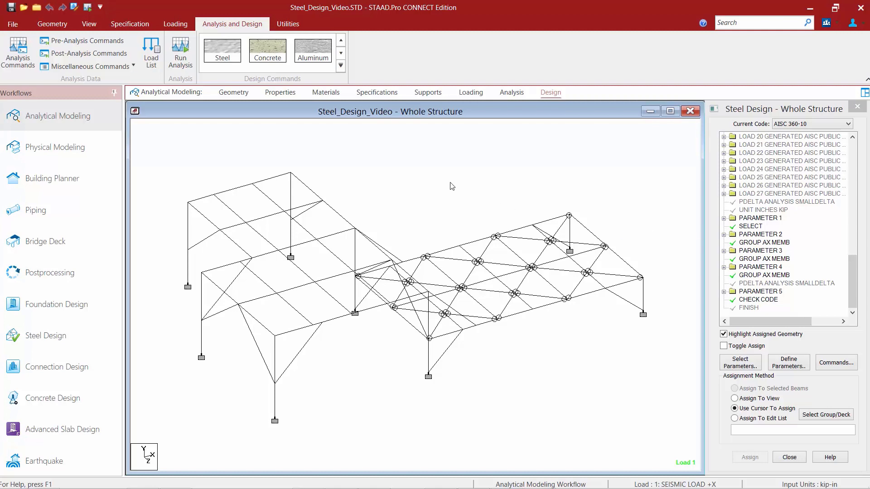
left_click(281, 23)
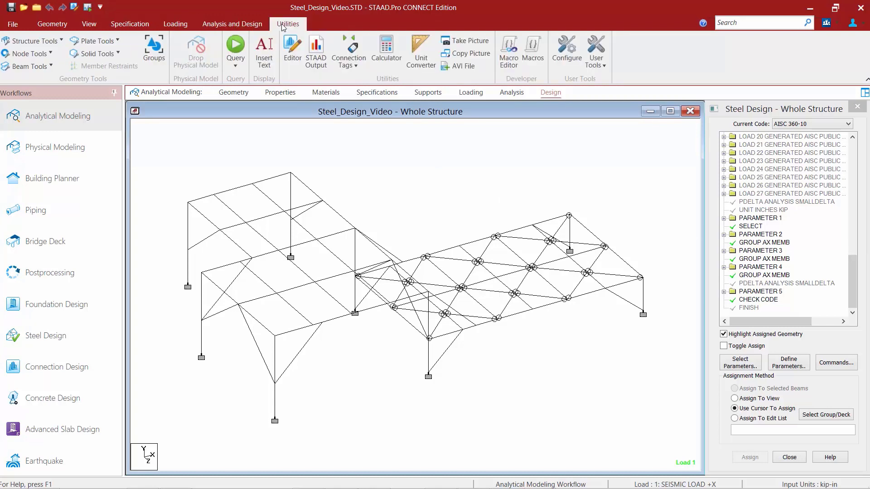
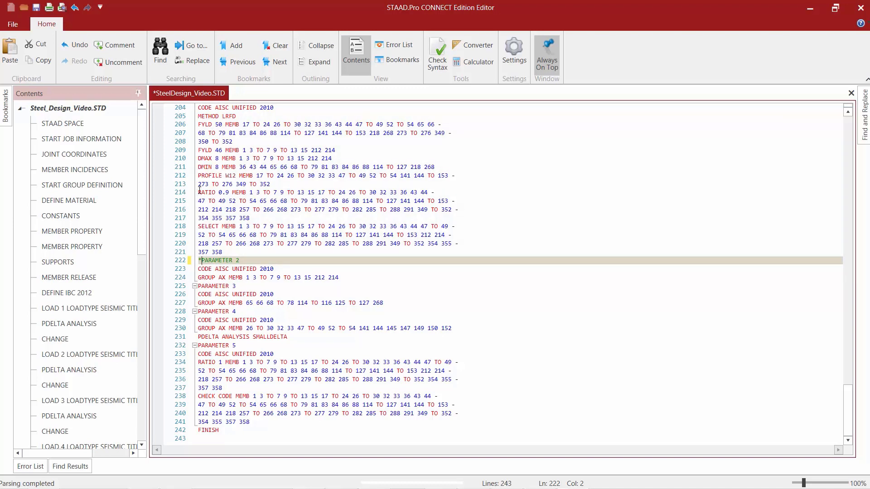
left_click_drag(199, 191, 284, 355)
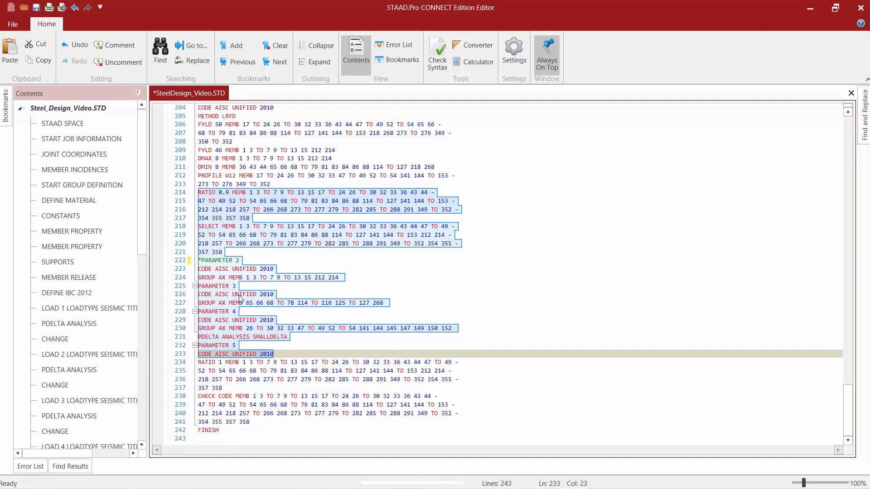
left_click(101, 43)
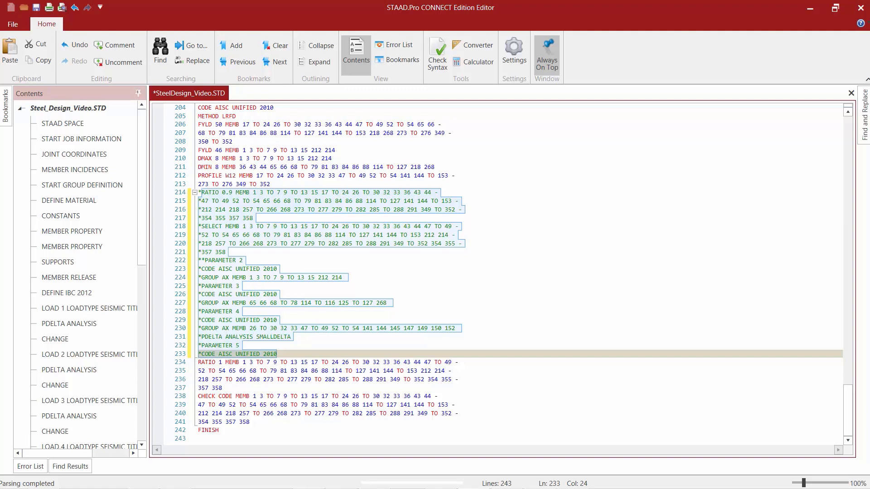
left_click(112, 62)
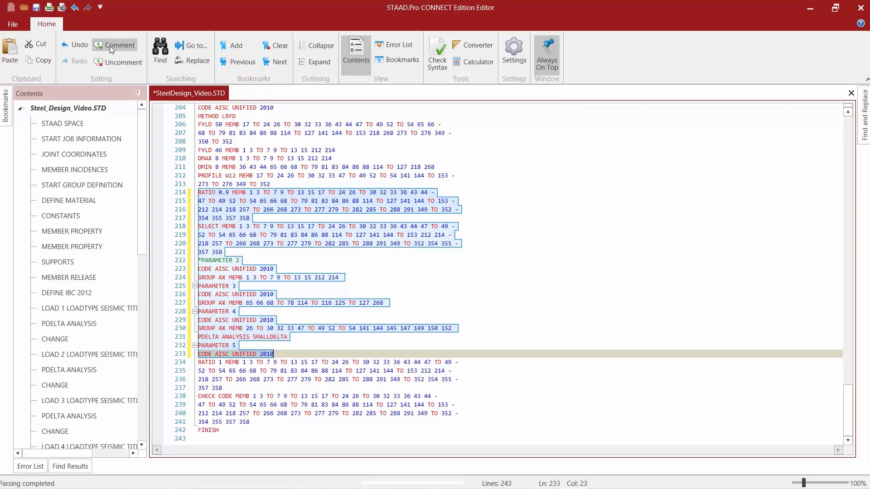
left_click(109, 45)
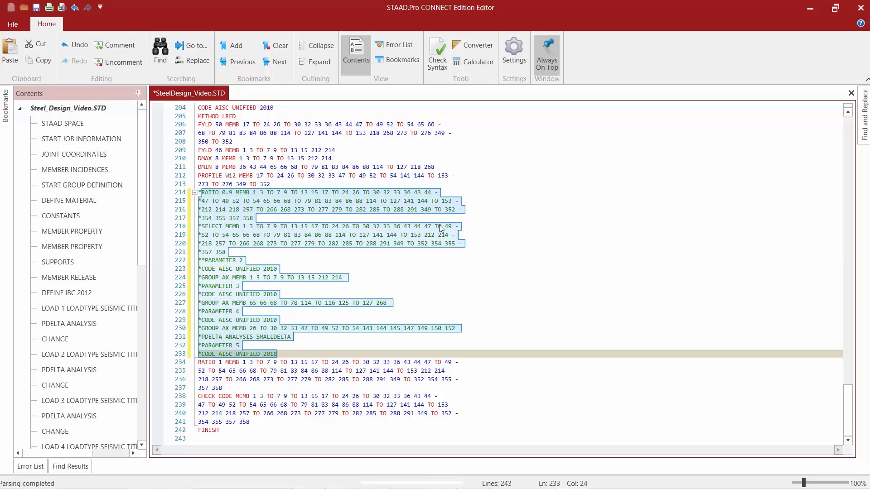
Step: Save the edited input file, return to the model, and skip assigning a project
left_click(36, 7)
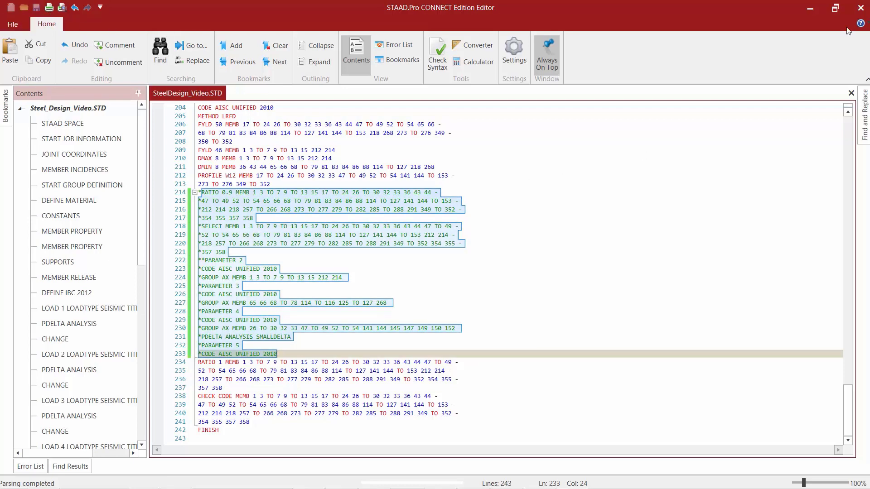
left_click(859, 9)
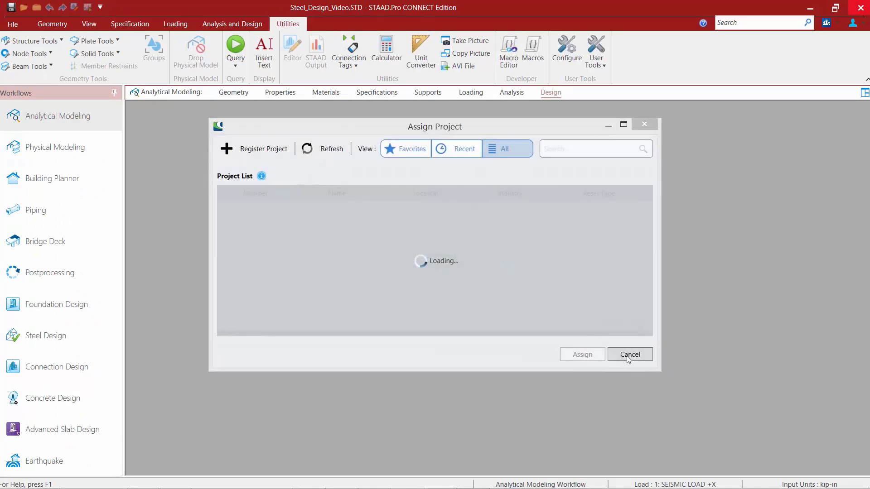
left_click(606, 357)
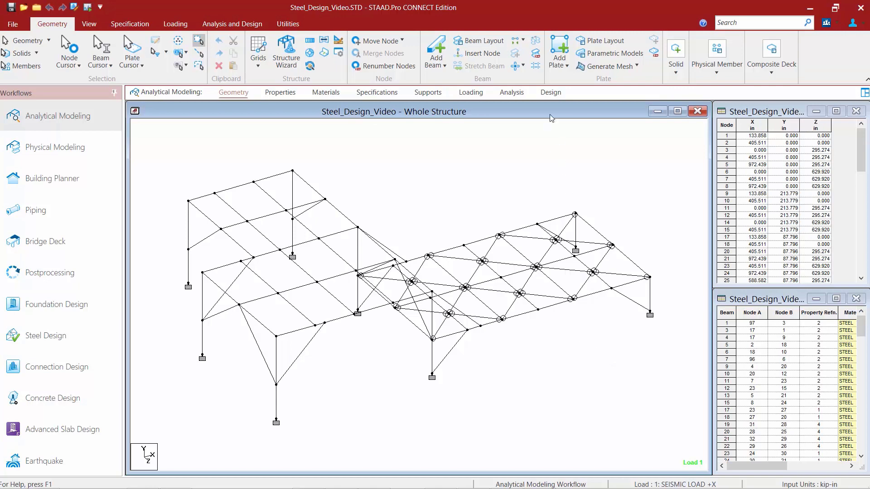
Step: Examine the steel design commands under PARAMETER 1, from the active parameters through the commented-out lines to CHECK CODE
left_click(548, 94)
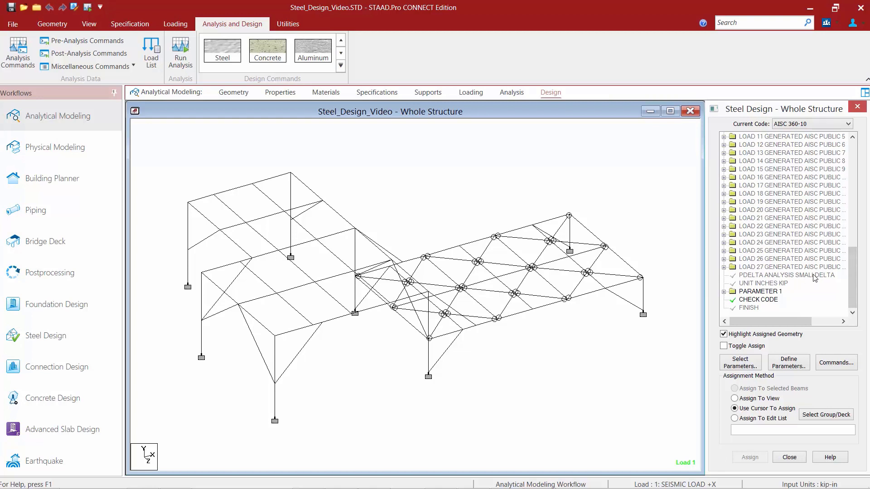
left_click(724, 291)
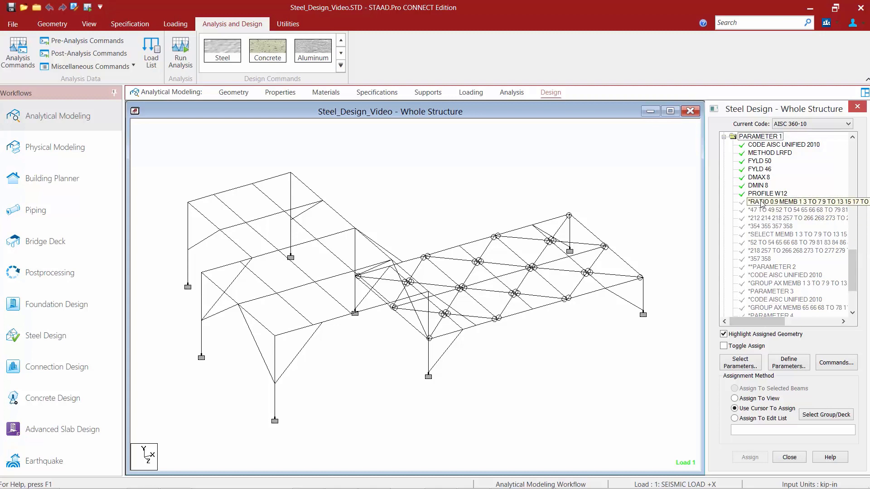
scroll(761, 204, "down", 3)
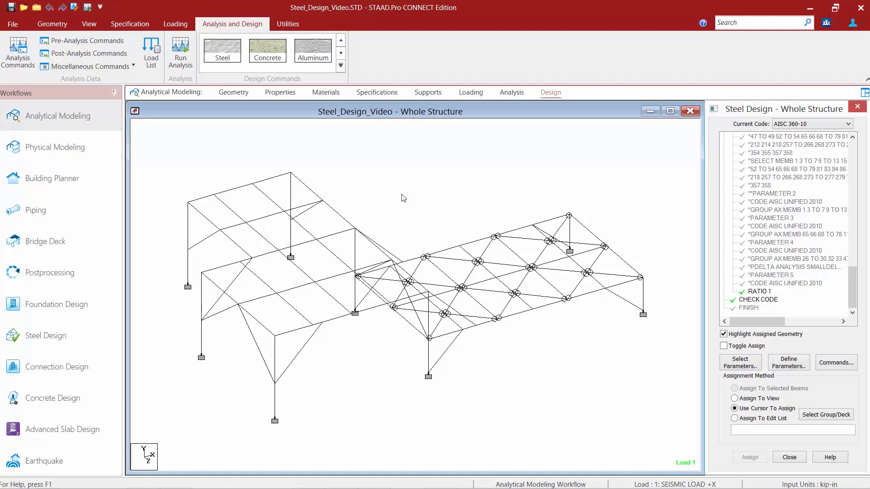
Step: Run the analysis and design, and continue to post-processing mode when it finishes
left_click(175, 48)
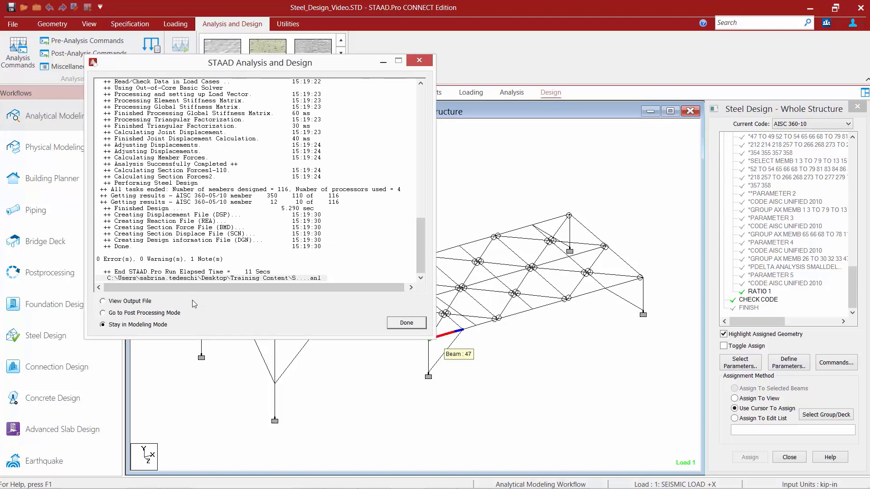
left_click(163, 314)
left_click(404, 323)
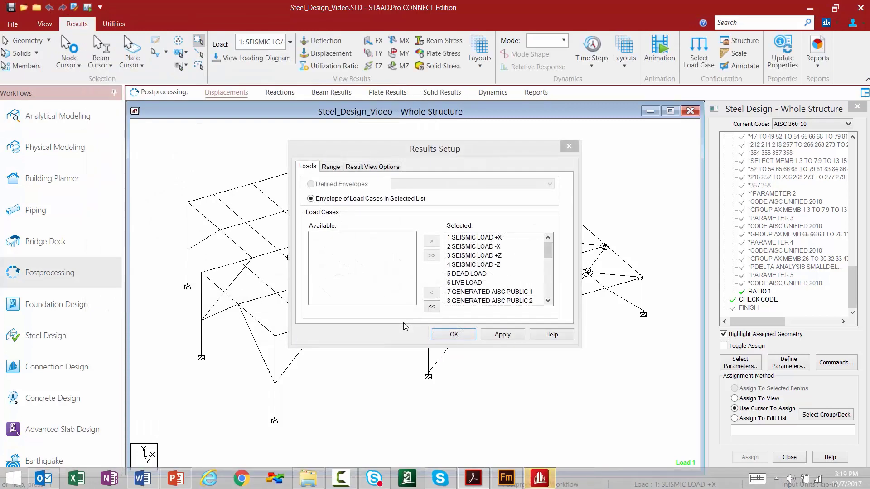
Step: Accept the results setup with all load cases selected and display the beam utilization results layout
left_click(463, 336)
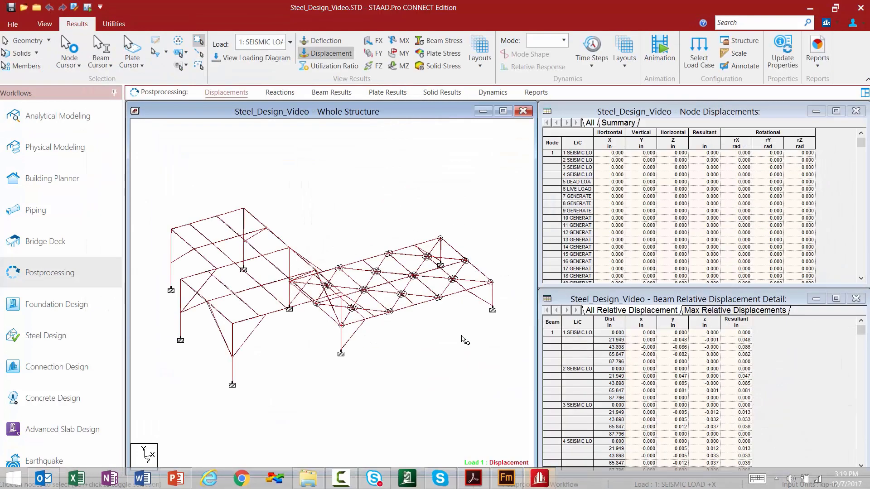
left_click(479, 53)
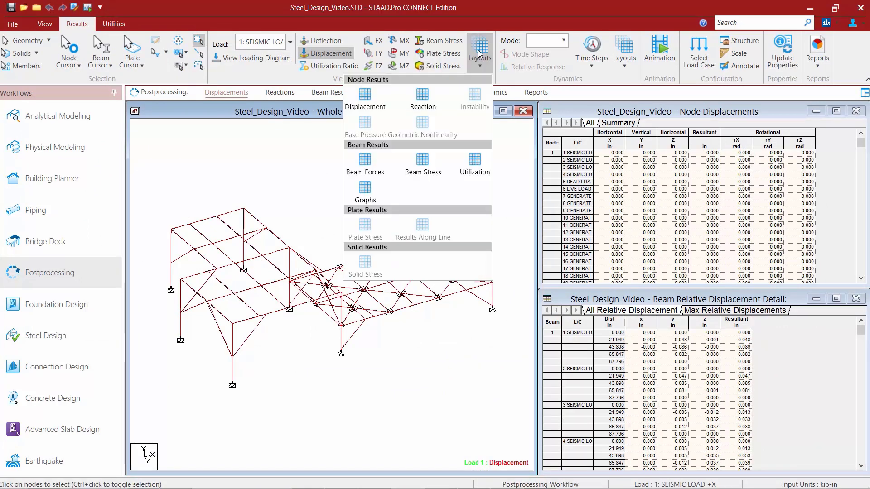
left_click(474, 170)
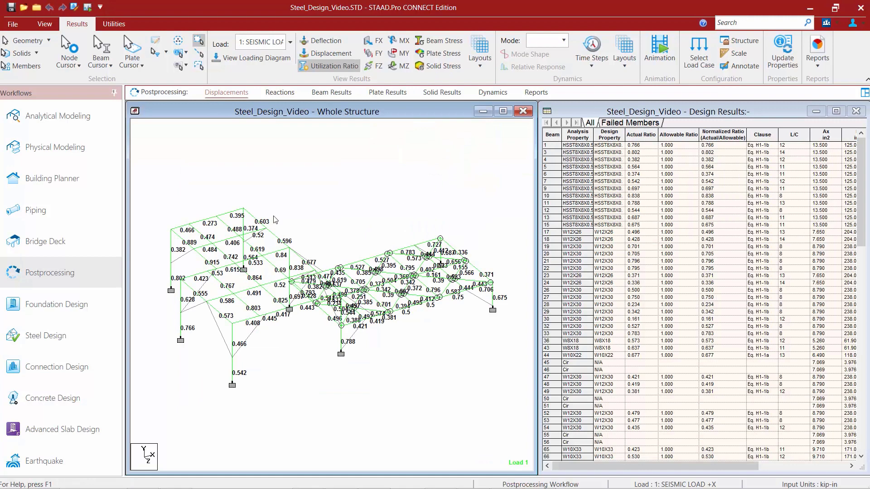